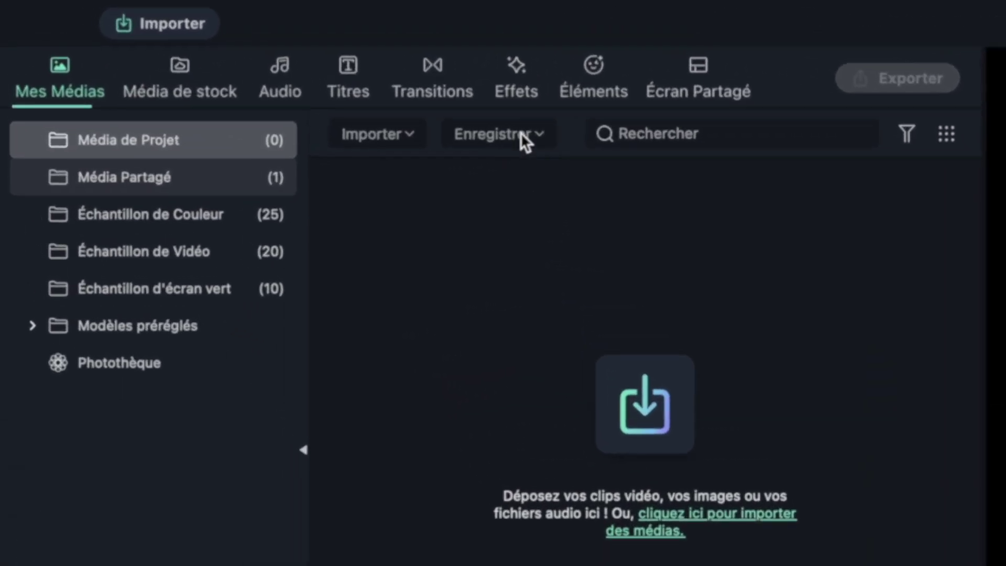
Open the Mac screen recorder and use RODE NT-USB as the enabled microphone
{"action": "left_click", "coordinate": [538, 134]}
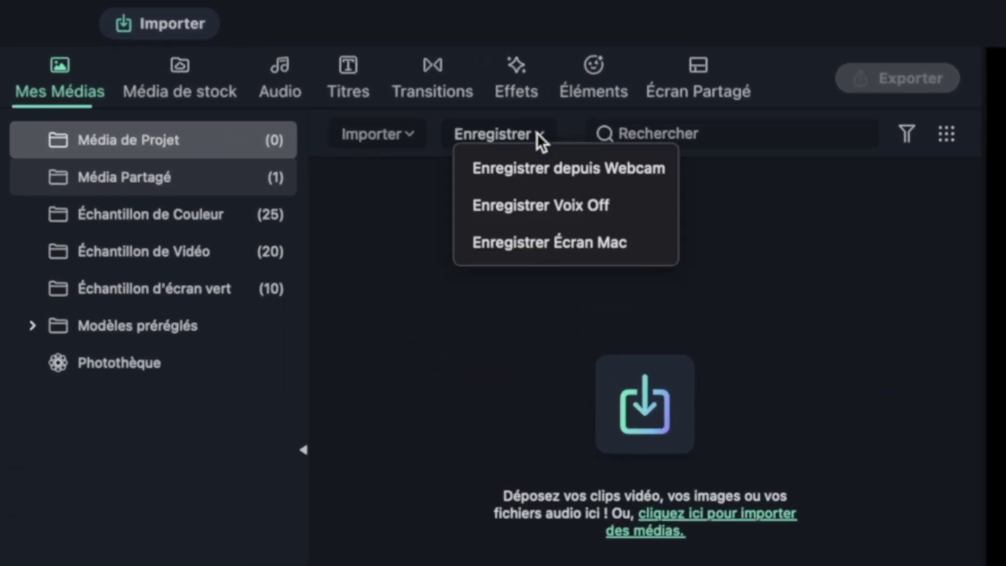
{"action": "left_click", "coordinate": [541, 244]}
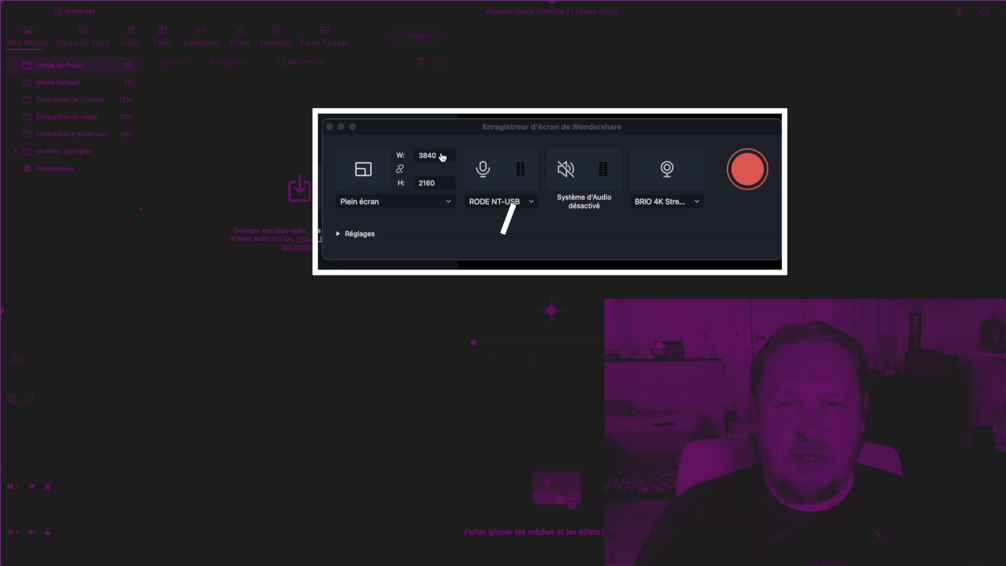
{"action": "left_click", "coordinate": [484, 170]}
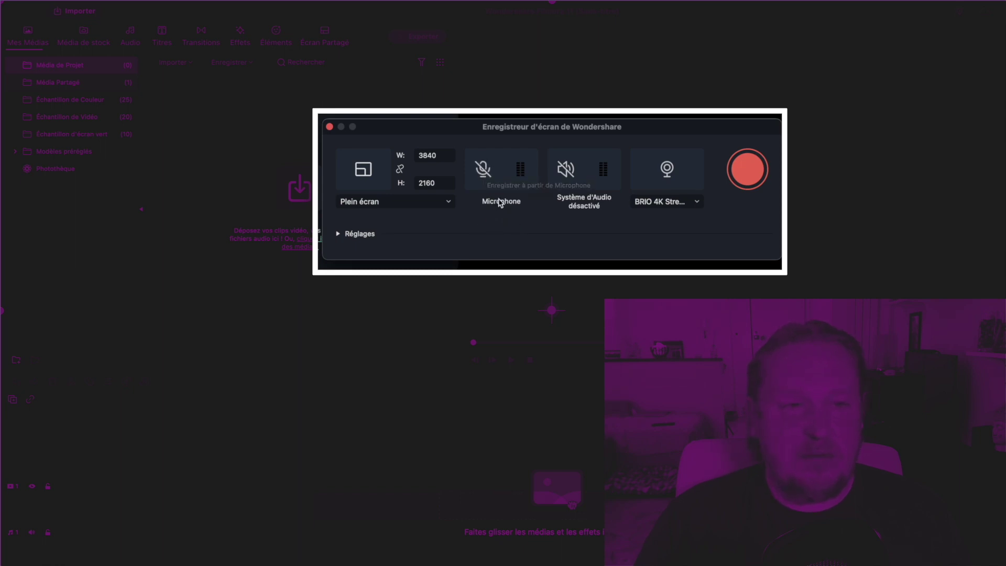
{"action": "left_click", "coordinate": [485, 170]}
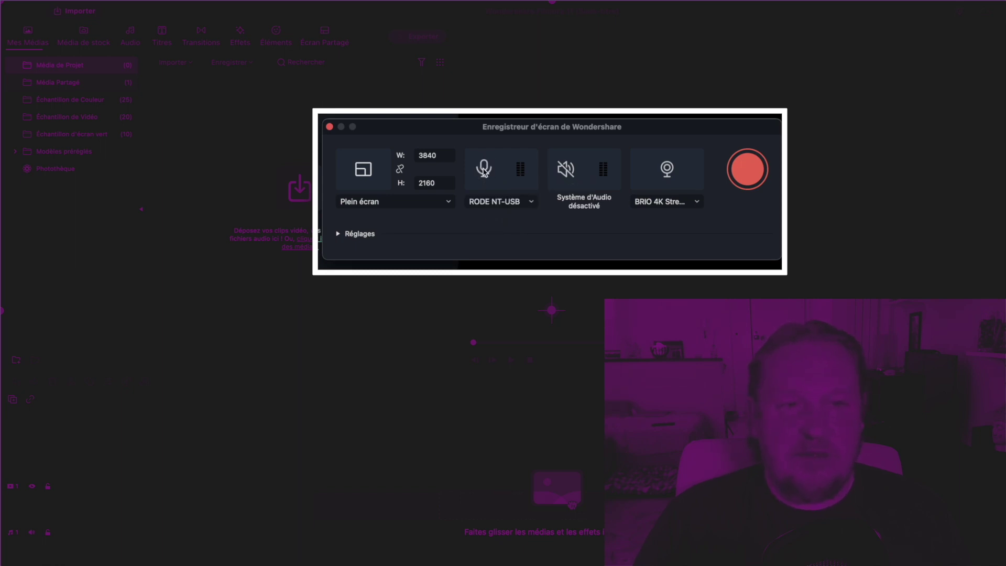
{"action": "left_click", "coordinate": [532, 203]}
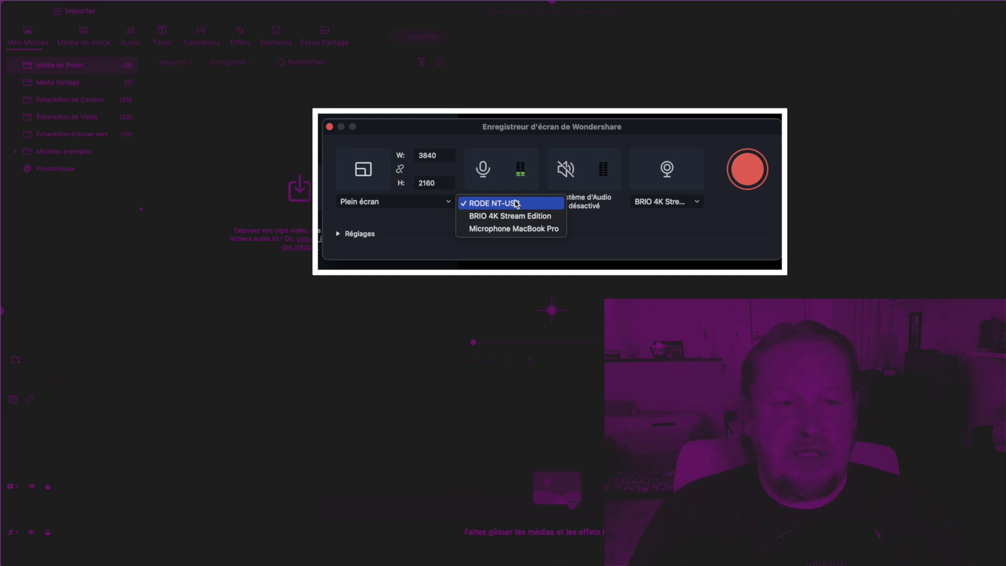
{"action": "left_click", "coordinate": [511, 203]}
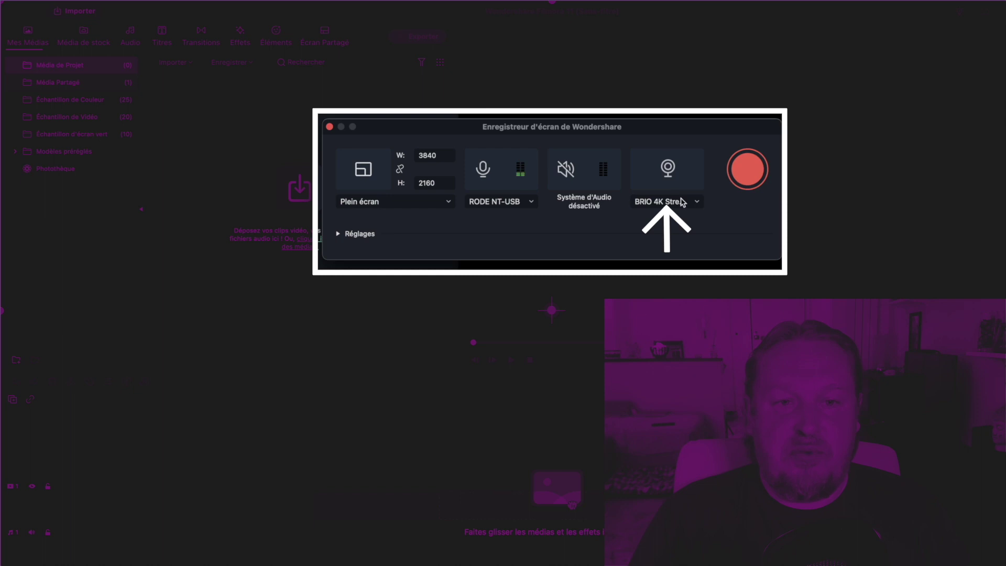
Keep BRIO 4K Stream Edition as the recording camera and enlarge its webcam overlay
{"action": "left_click", "coordinate": [698, 205]}
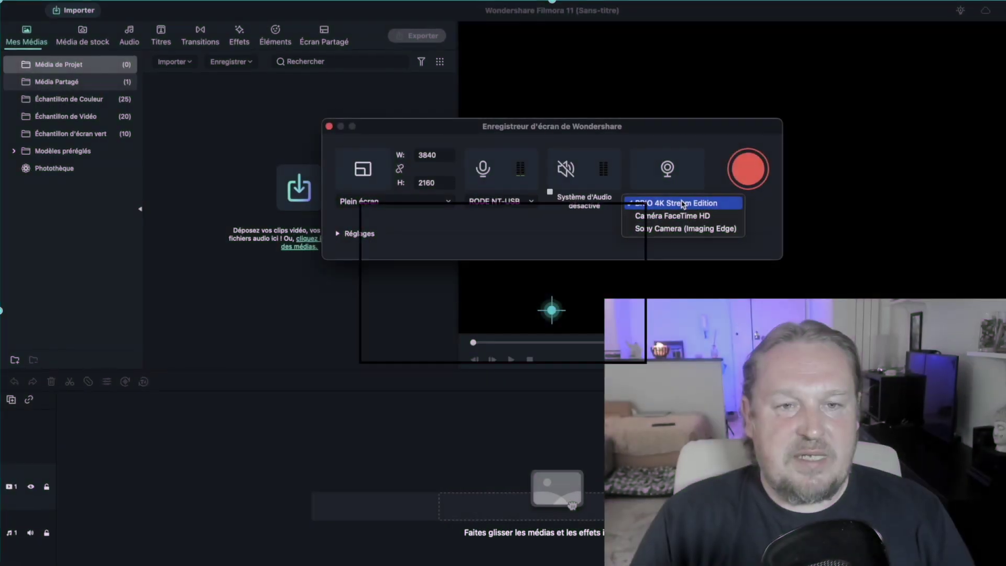
{"action": "left_click", "coordinate": [697, 205]}
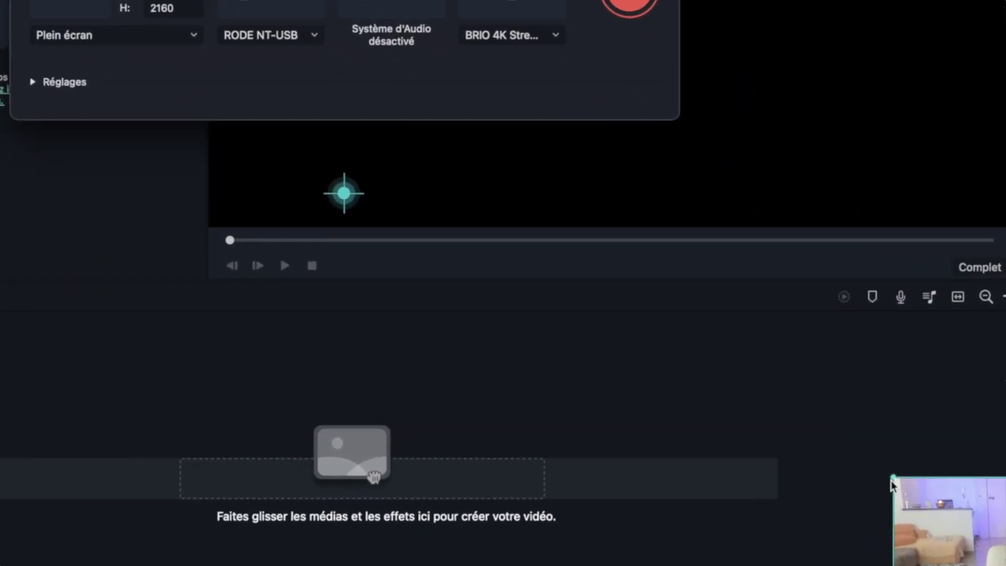
{"action": "left_click_drag", "start_coordinate": [893, 483], "coordinate": [442, 274]}
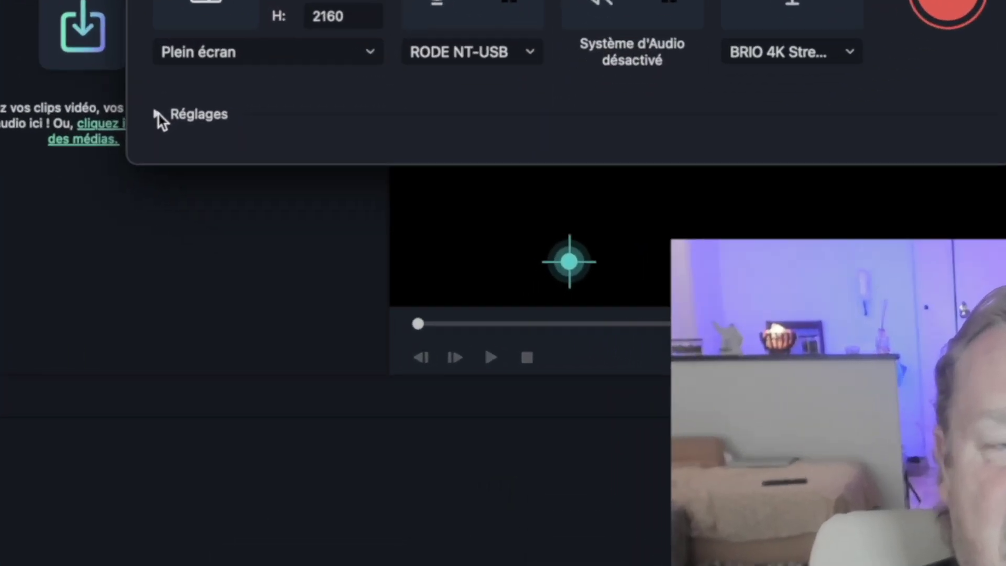
Expand the recorder settings and use the Screen Record output folder with quality set to Haut
{"action": "left_click", "coordinate": [157, 115]}
{"action": "left_click", "coordinate": [614, 180]}
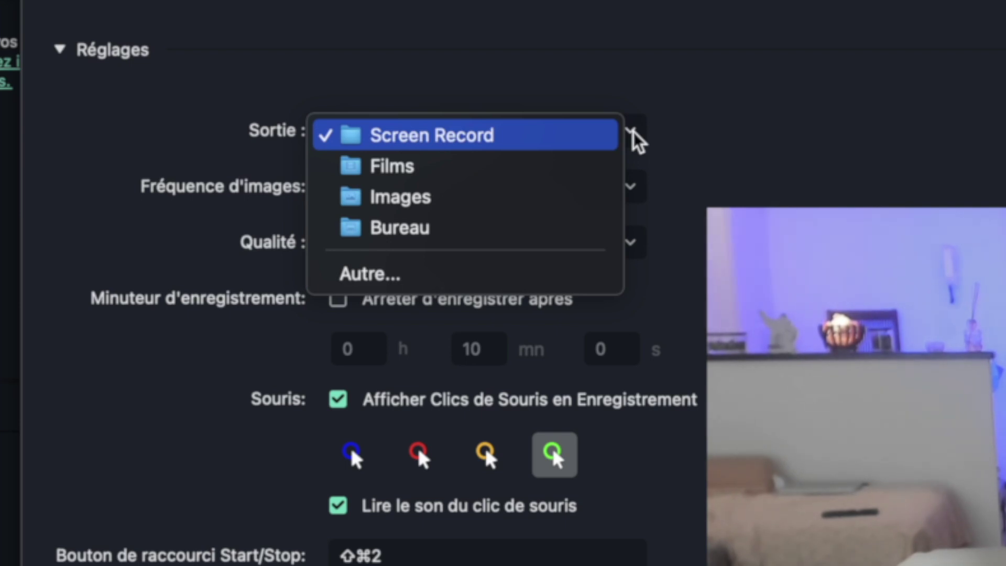
{"action": "left_click", "coordinate": [753, 148]}
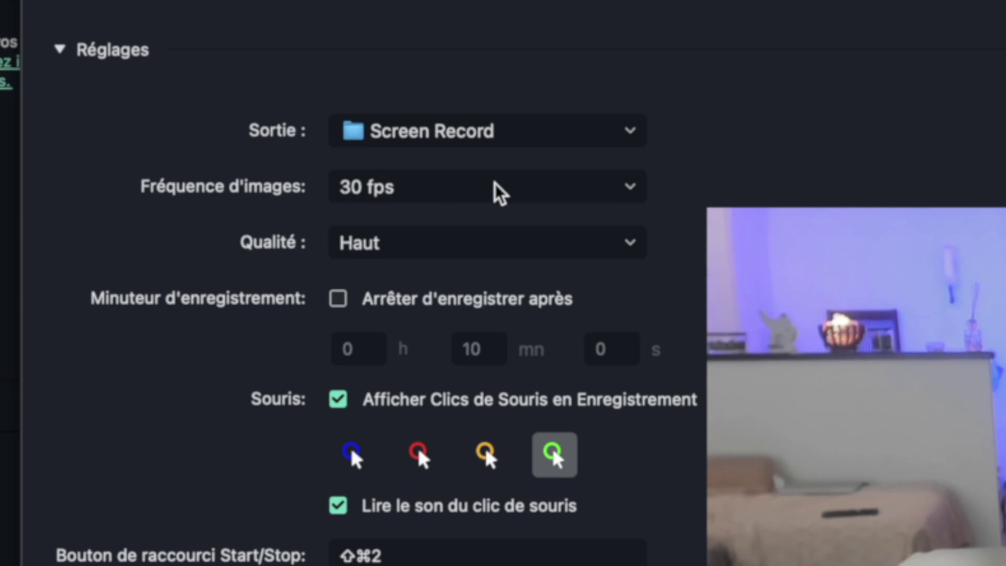
{"action": "left_click", "coordinate": [465, 243]}
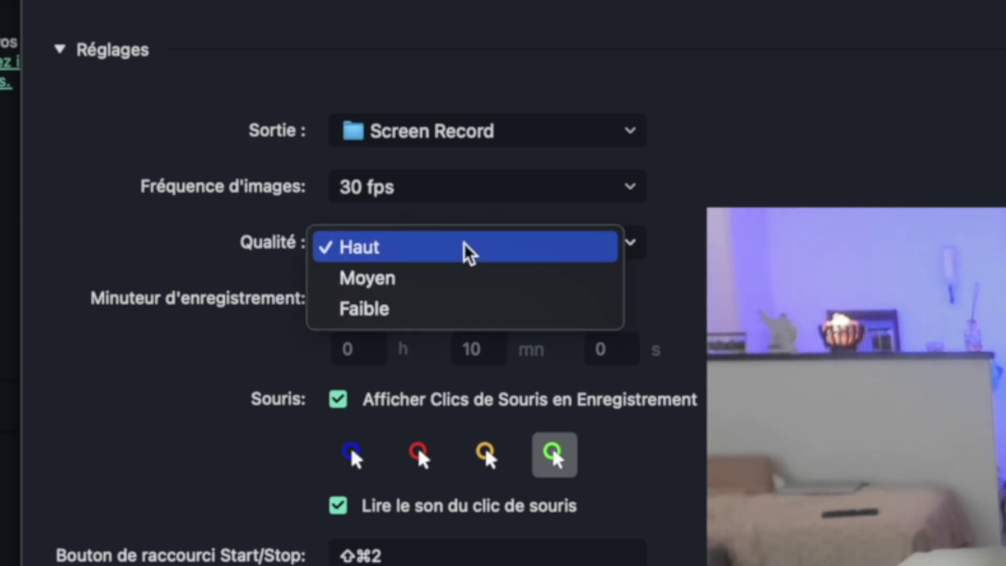
{"action": "left_click", "coordinate": [469, 253]}
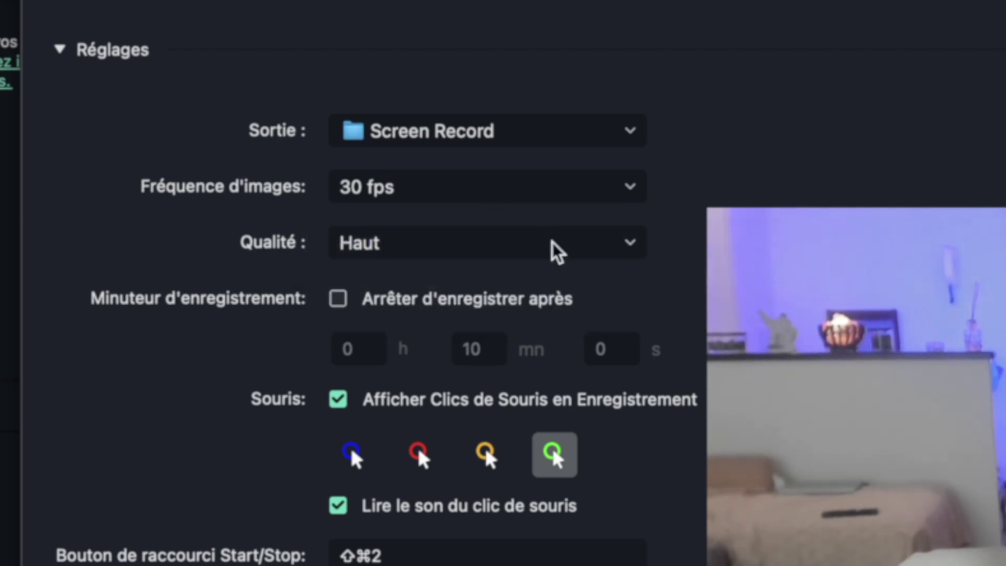
Enable the recording timer and set it to stop recording after 20 minutes
{"action": "left_click", "coordinate": [338, 300]}
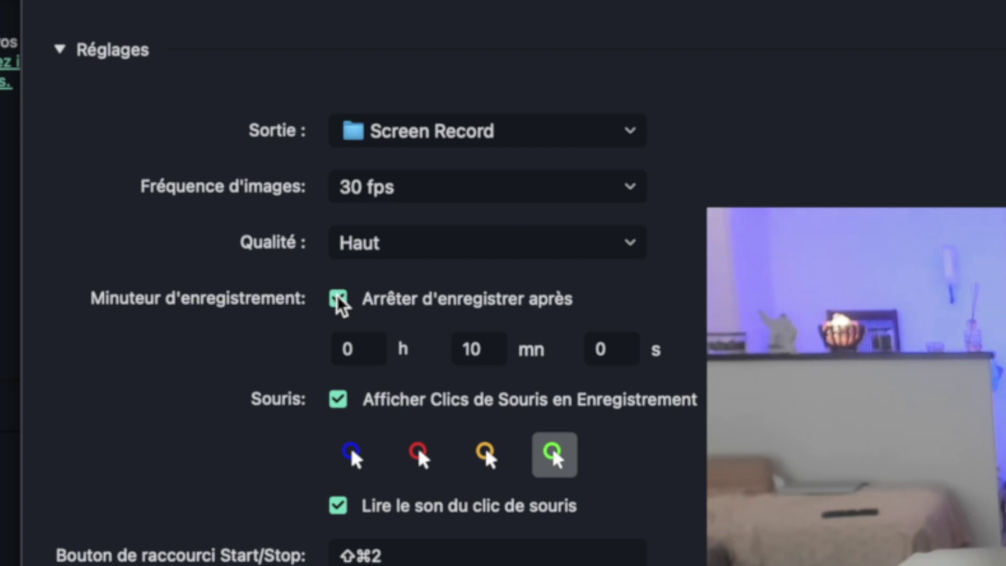
{"action": "double_click", "coordinate": [476, 347]}
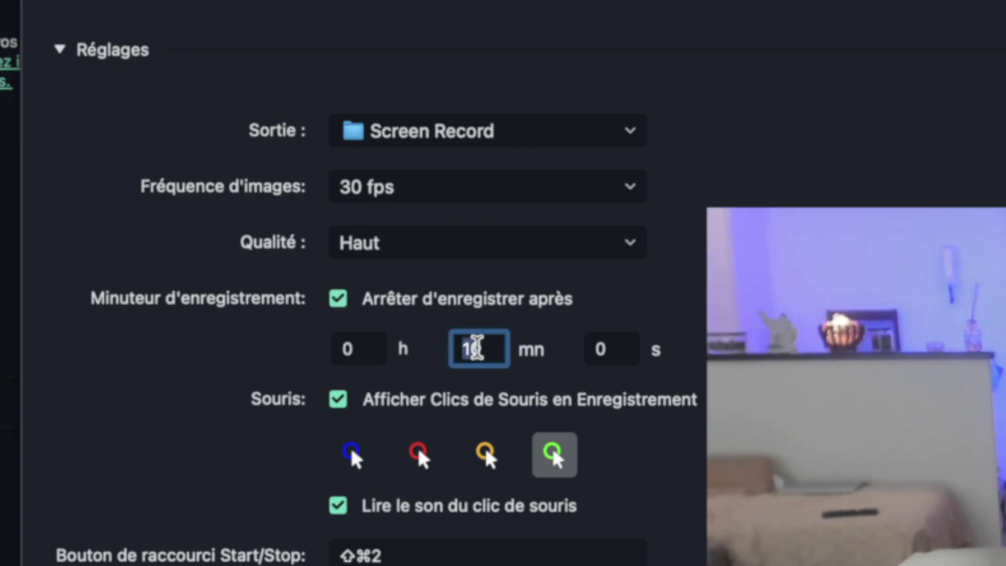
{"action": "type", "text": "20"}
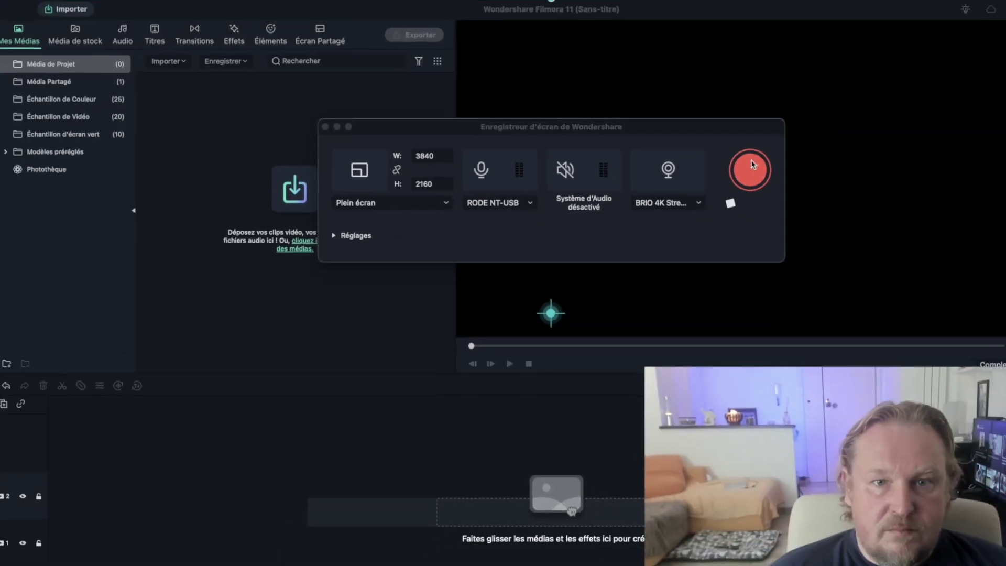
Start the screen recording and switch through the open applications to the one being demonstrated
{"action": "left_click", "coordinate": [932, 201]}
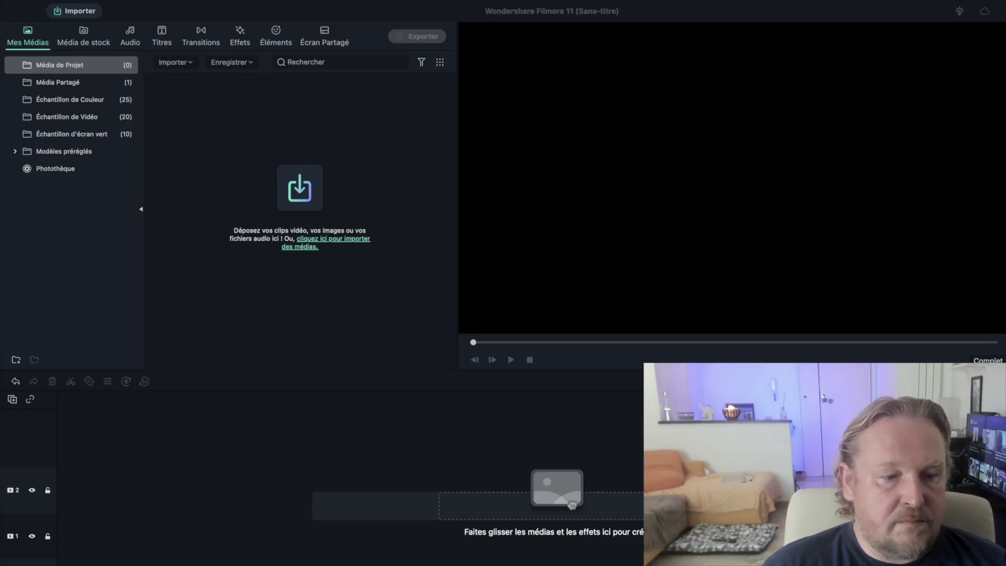
{"action": "key", "text": "super+Tab"}
{"action": "key", "text": "super+Tab"}
{"action": "key", "text": "super+Tab"}
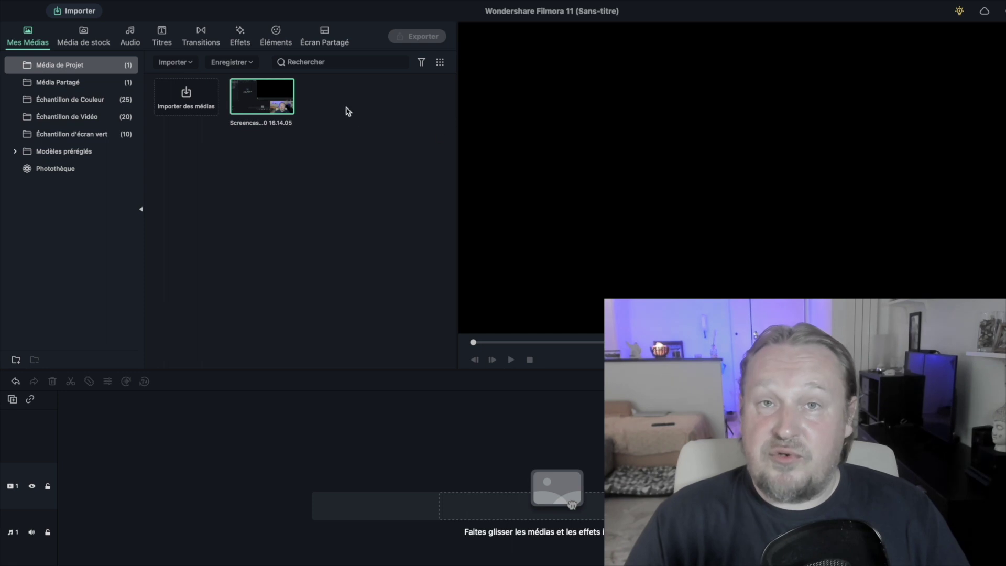
Place the recorded screencast at the start of video track 1 and preview it
{"action": "mouse_move", "coordinate": [283, 98]}
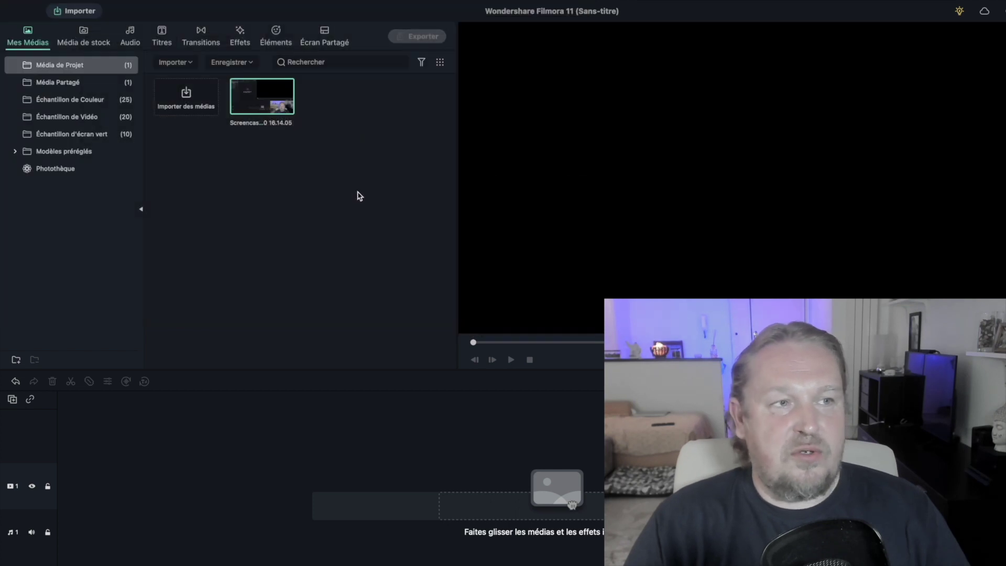
{"action": "left_click_drag", "start_coordinate": [567, 308], "coordinate": [400, 152]}
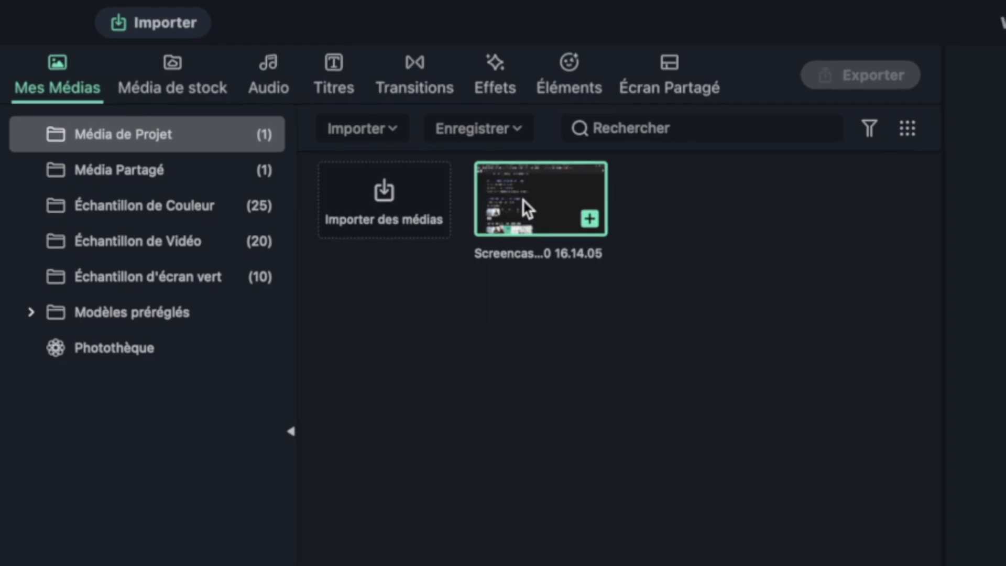
{"action": "left_click_drag", "start_coordinate": [530, 202], "coordinate": [270, 455]}
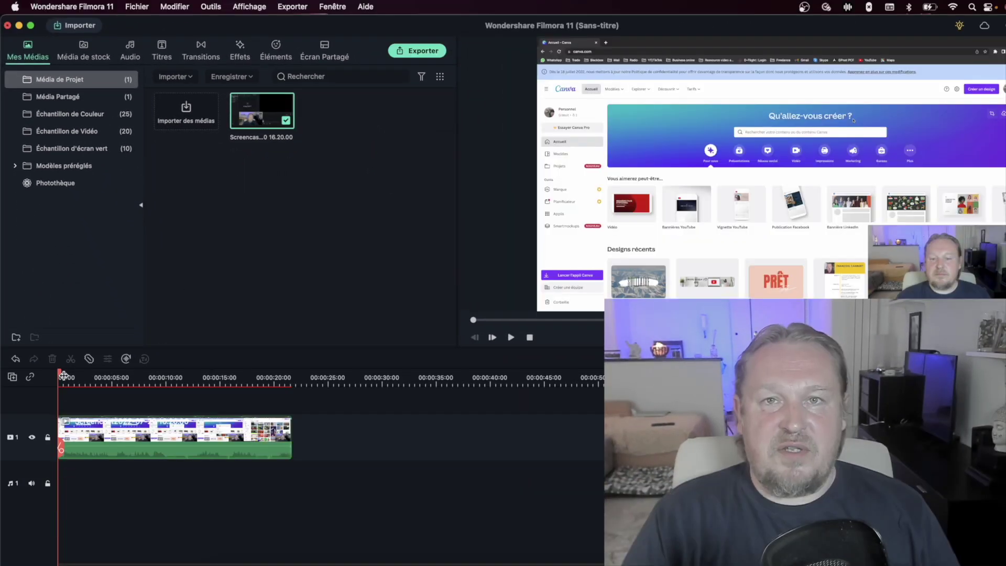
{"action": "key", "text": "space"}
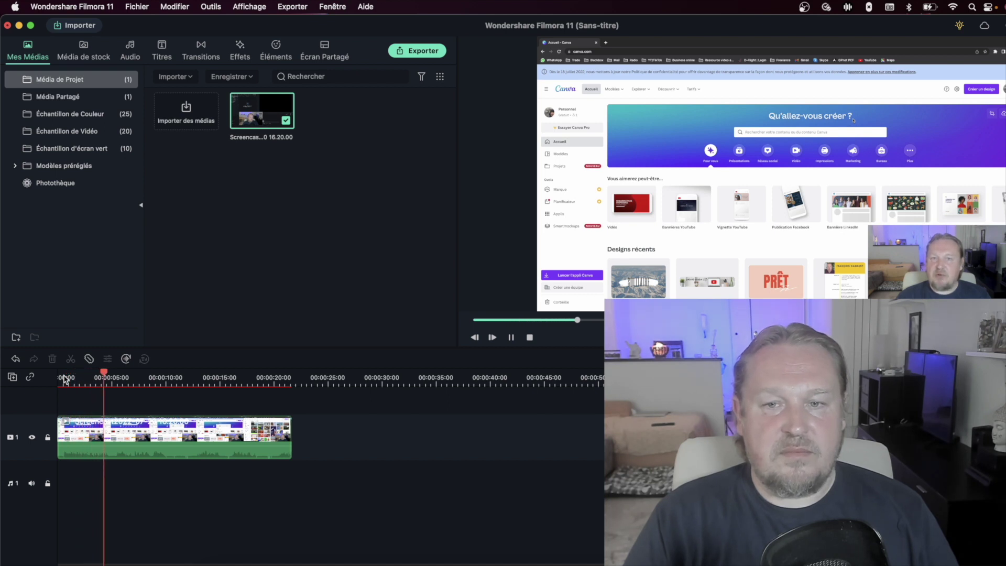
{"action": "key", "text": "space"}
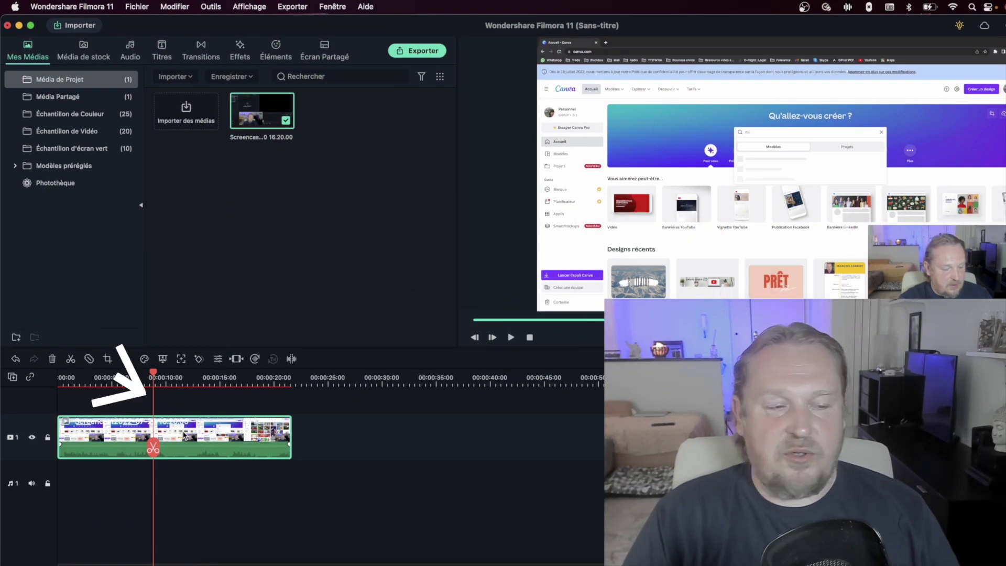
Add a custom animation keyframe to the screencast clip at about 9 seconds
{"action": "double_click", "coordinate": [185, 436]}
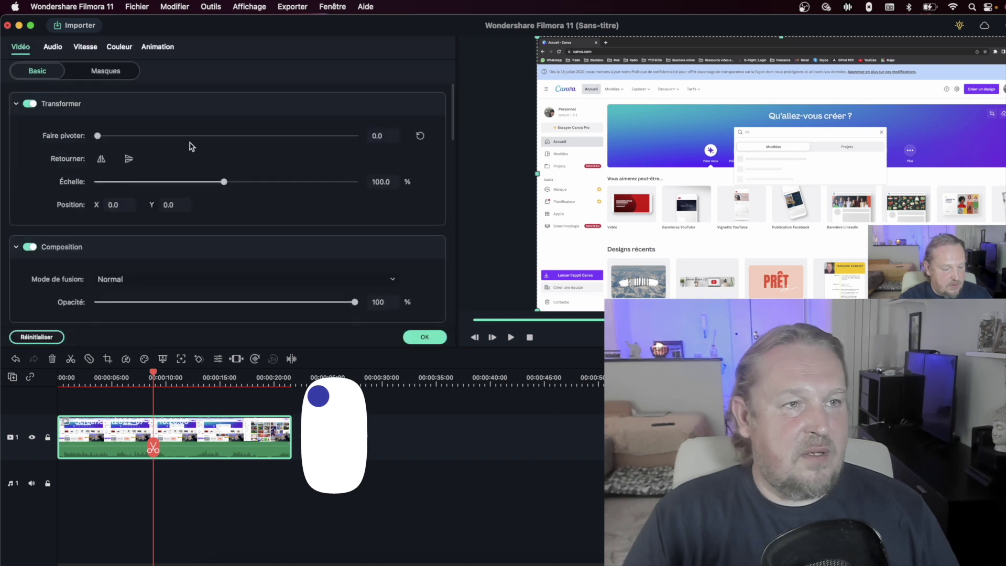
{"action": "left_click", "coordinate": [158, 47]}
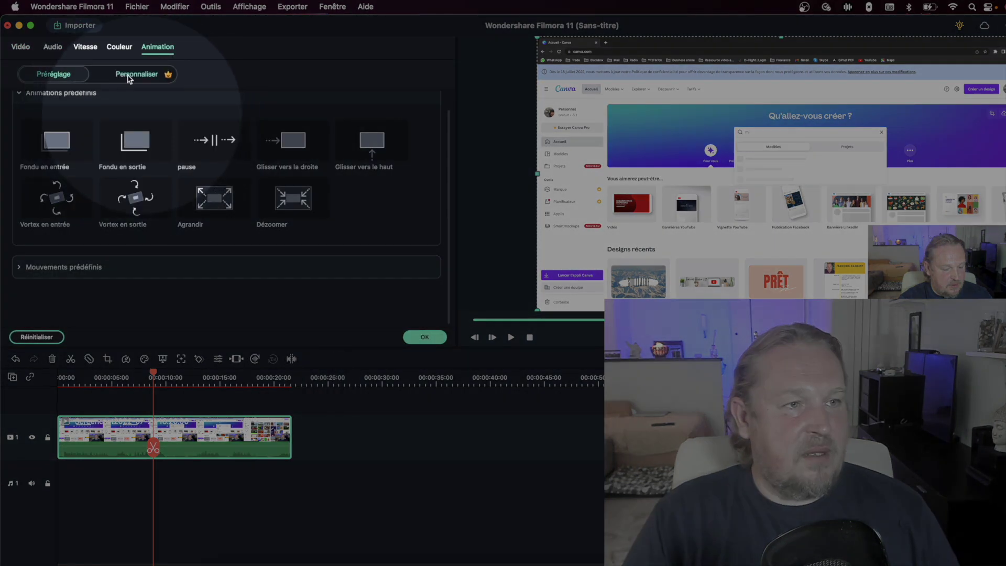
{"action": "left_click", "coordinate": [132, 74]}
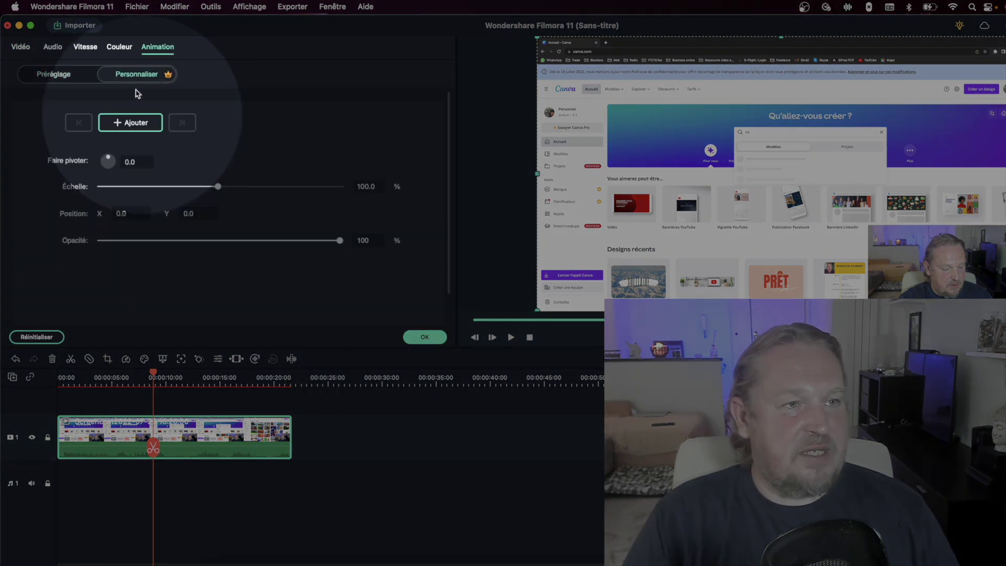
{"action": "left_click", "coordinate": [131, 123]}
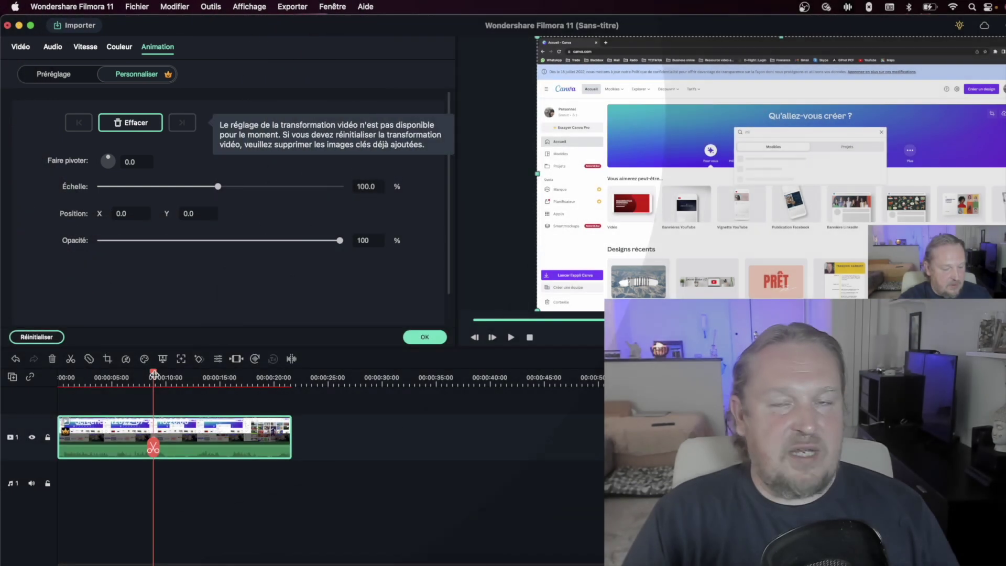
Create a zoom keyframe at about 10 seconds with scale 273.3% and Y position -347.0
{"action": "left_click", "coordinate": [166, 375]}
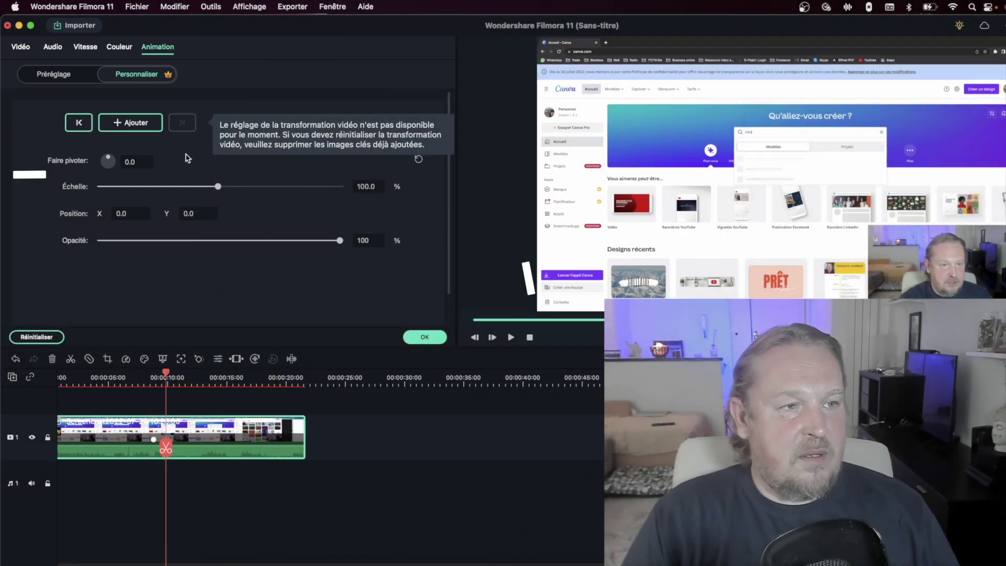
{"action": "left_click_drag", "start_coordinate": [215, 186], "coordinate": [288, 187]}
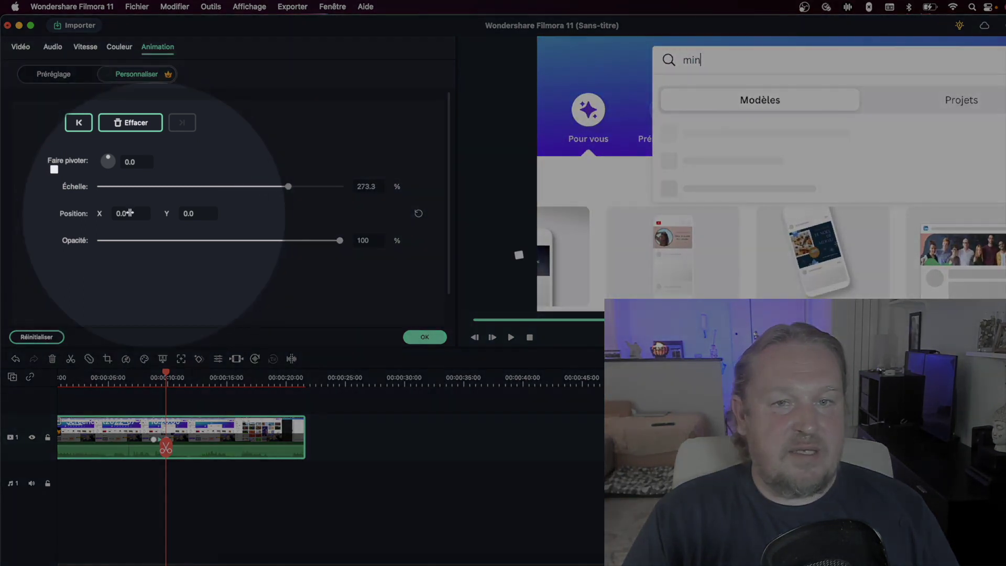
{"action": "left_click", "coordinate": [133, 211]}
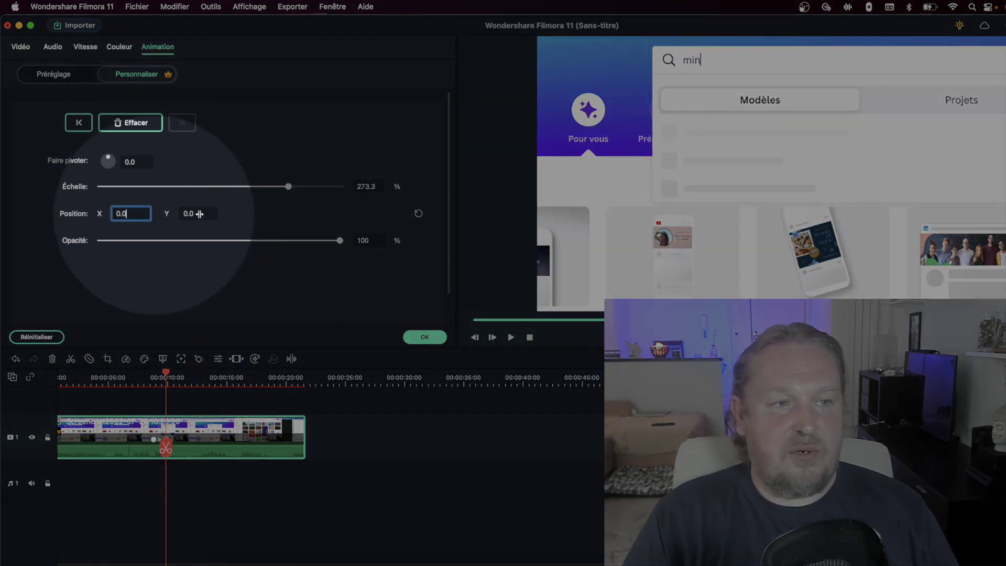
{"action": "left_click_drag", "start_coordinate": [197, 210], "coordinate": [163, 212]}
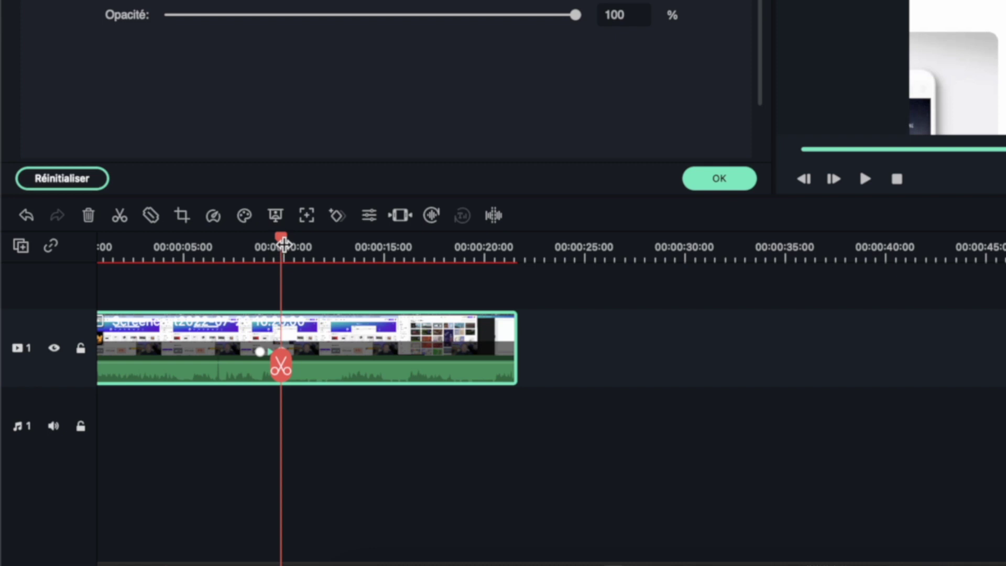
Add a keyframe to the screencast clip at about 13 seconds that holds the 273.3% zoom
{"action": "left_click_drag", "start_coordinate": [283, 244], "coordinate": [343, 244]}
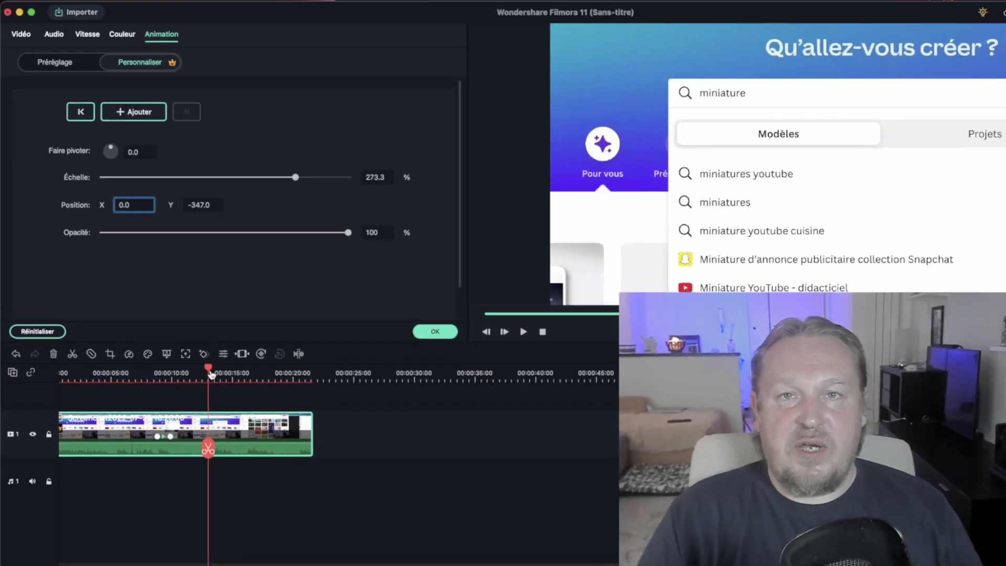
{"action": "left_click_drag", "start_coordinate": [210, 373], "coordinate": [210, 369]}
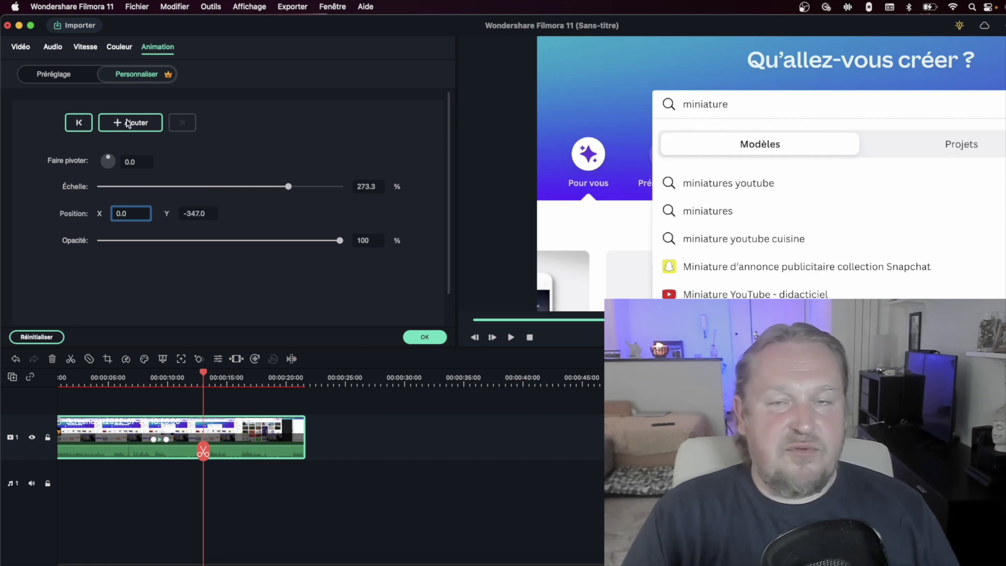
{"action": "key", "text": "super+z"}
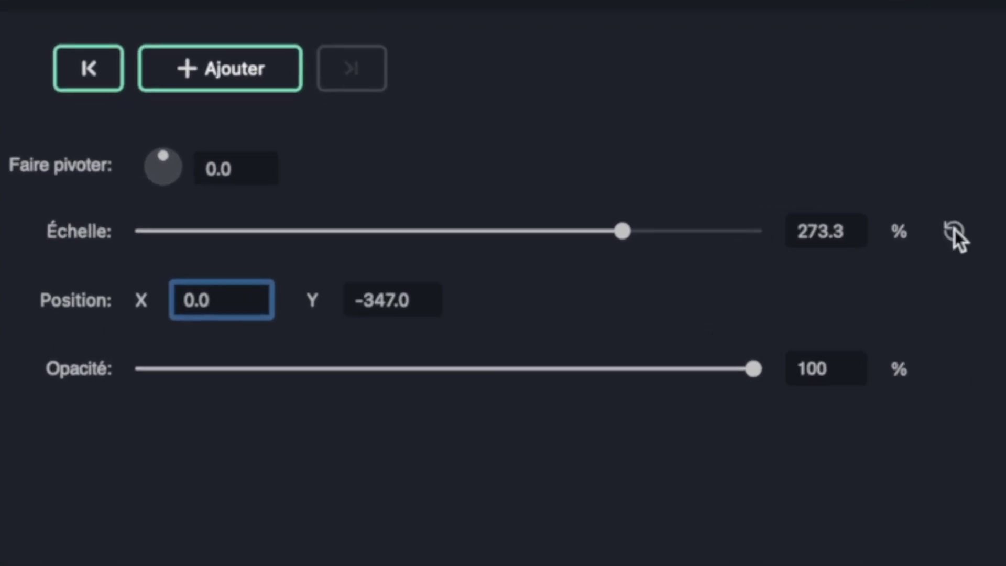
Create a zoom-out keyframe at about 14 seconds by resetting scale to 100% and position to default, and preview the animation
{"action": "left_click", "coordinate": [955, 229]}
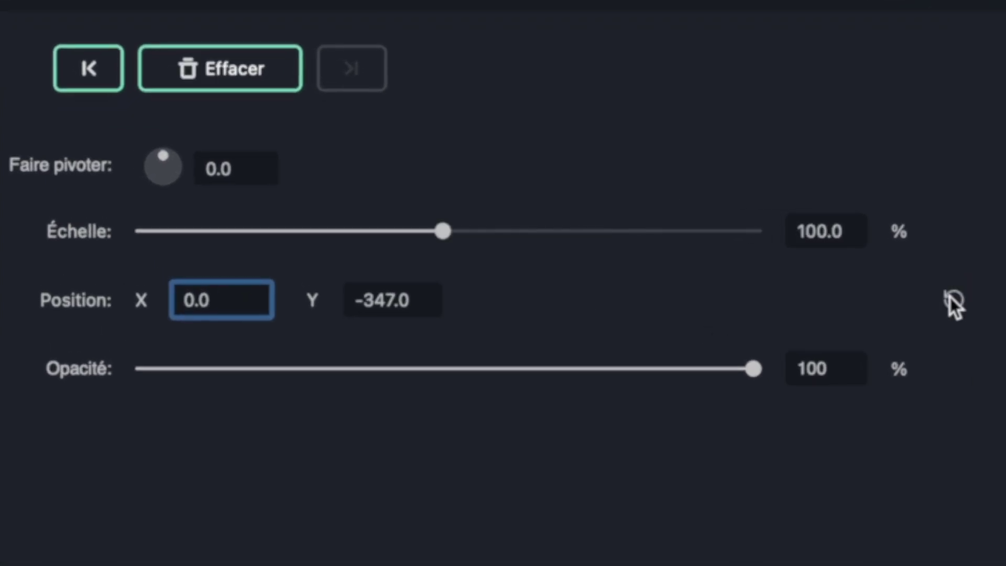
{"action": "left_click", "coordinate": [767, 521]}
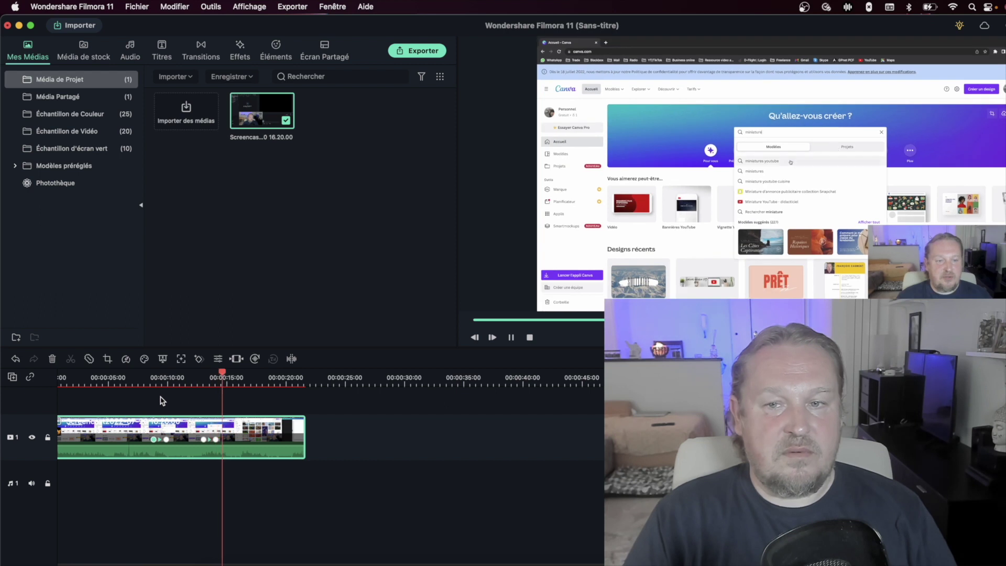
{"action": "key", "text": "space"}
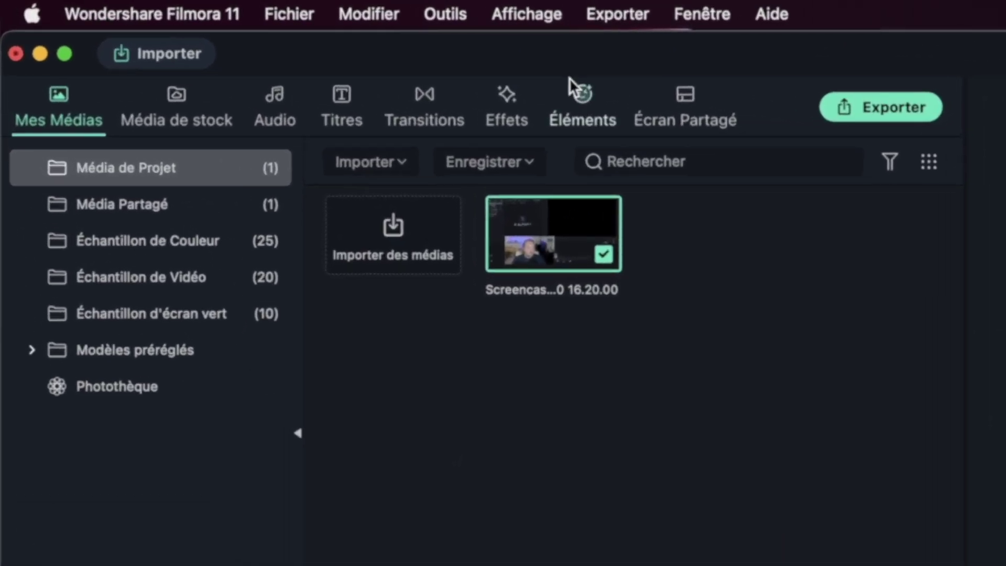
Place the Élément Tuto Noir 1 arrow from the Didacticiel elements on video track 2 at about 10 seconds and preview it
{"action": "left_click", "coordinate": [273, 42]}
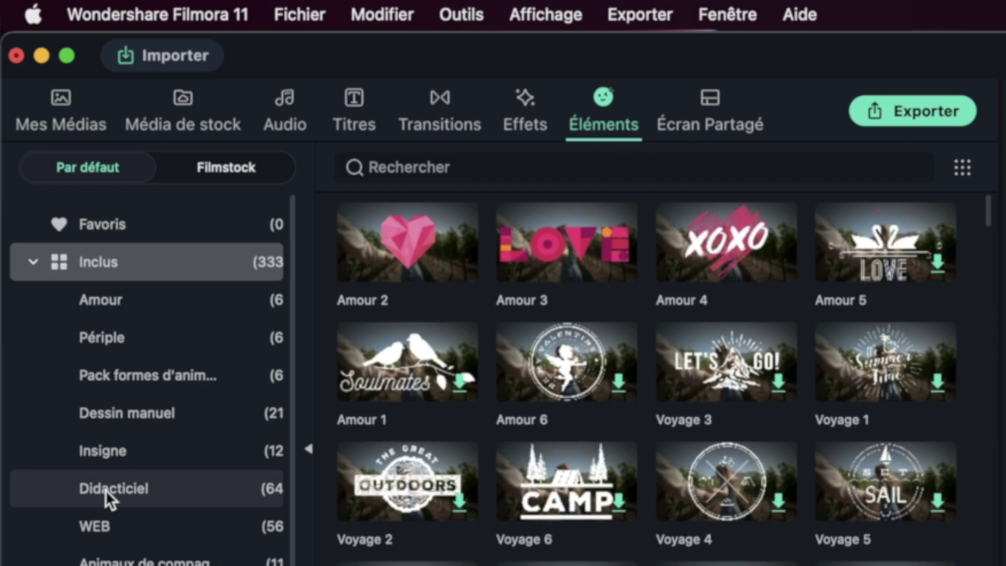
{"action": "left_click", "coordinate": [106, 489]}
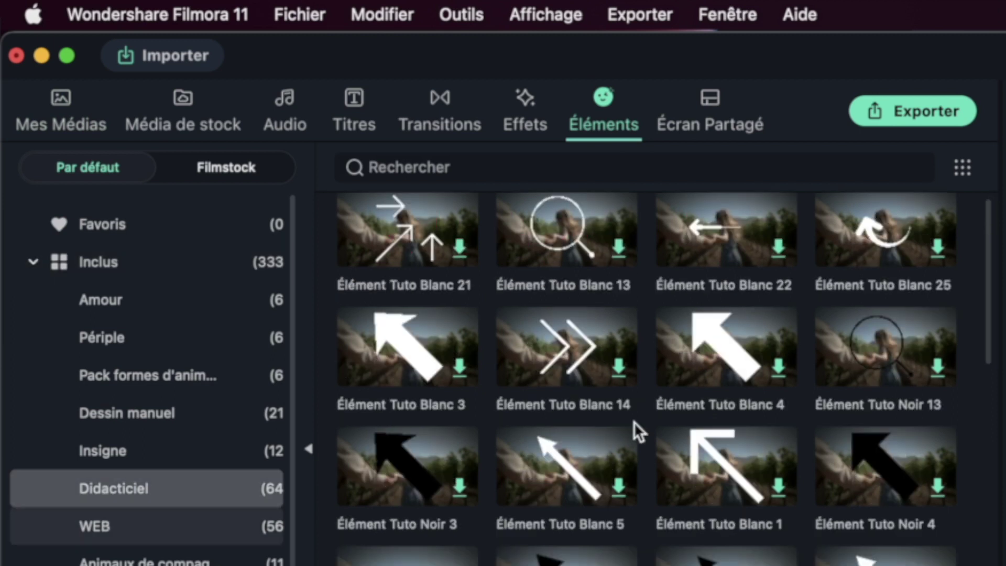
{"action": "scroll", "coordinate": [634, 422], "scroll_direction": "down", "scroll_amount": 10}
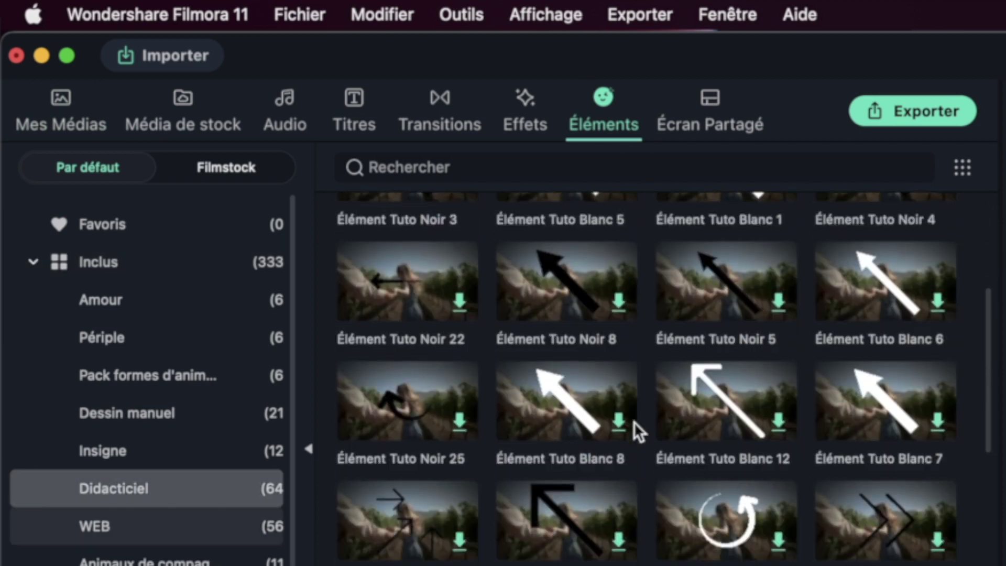
{"action": "scroll", "coordinate": [634, 422], "scroll_direction": "down", "scroll_amount": 8}
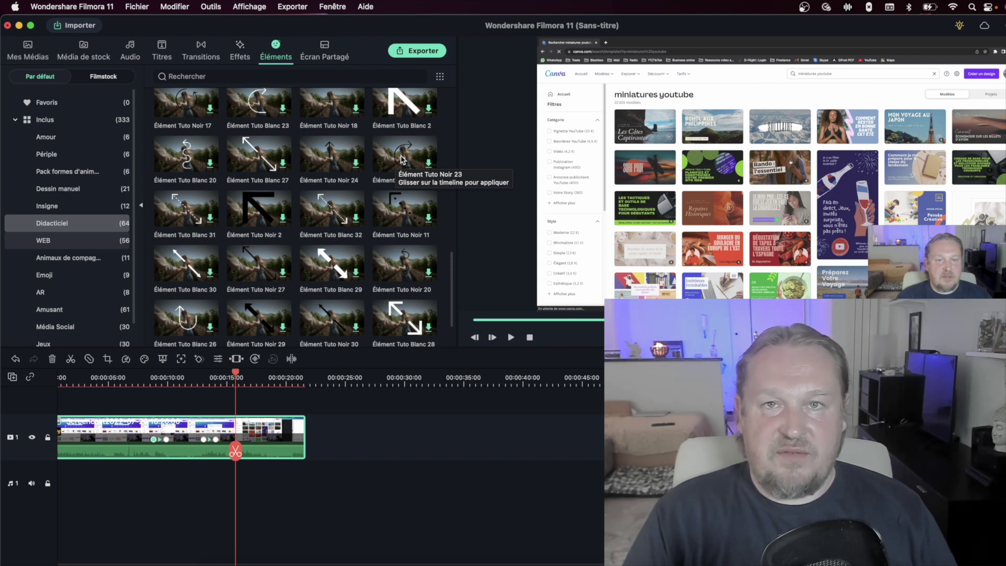
{"action": "scroll", "coordinate": [254, 254], "scroll_direction": "up", "scroll_amount": 8}
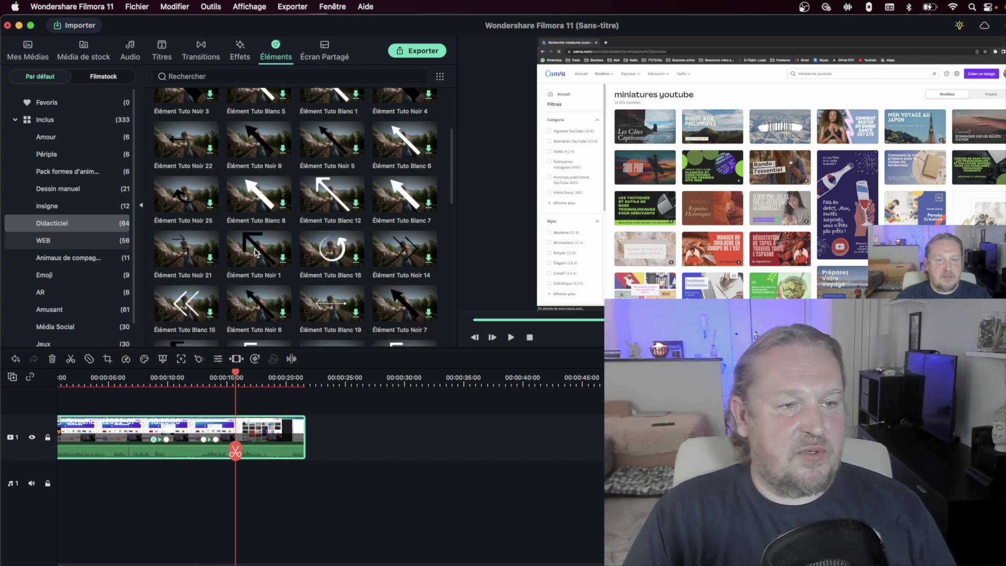
{"action": "left_click_drag", "start_coordinate": [220, 396], "coordinate": [167, 411]}
{"action": "left_click", "coordinate": [170, 378]}
{"action": "key", "text": "space"}
{"action": "key", "text": "space"}
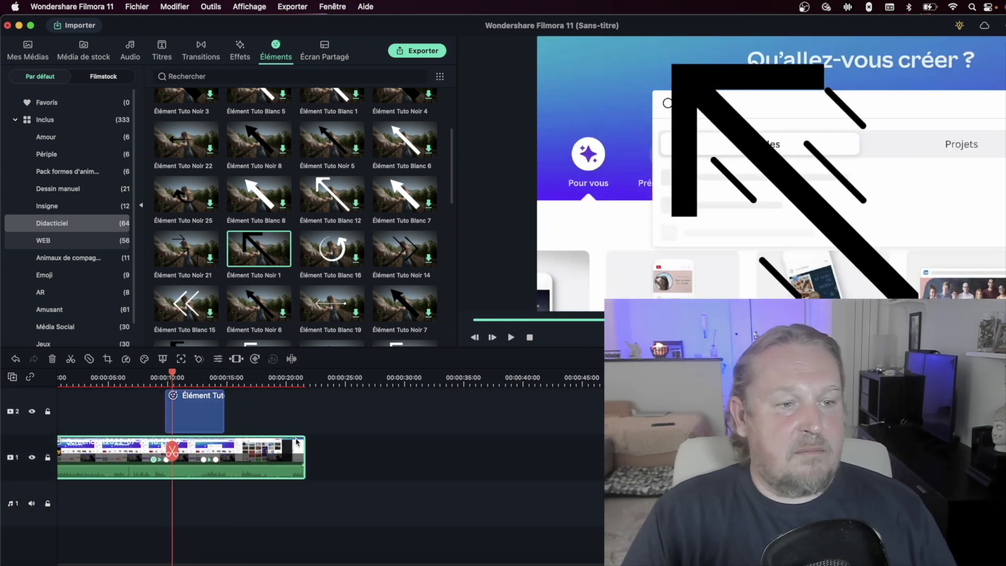
Point the arrow element at the search bar with rotation 105.9, scale 17.8% and position X -1200.5, Y 432.2, and preview it
{"action": "double_click", "coordinate": [200, 417]}
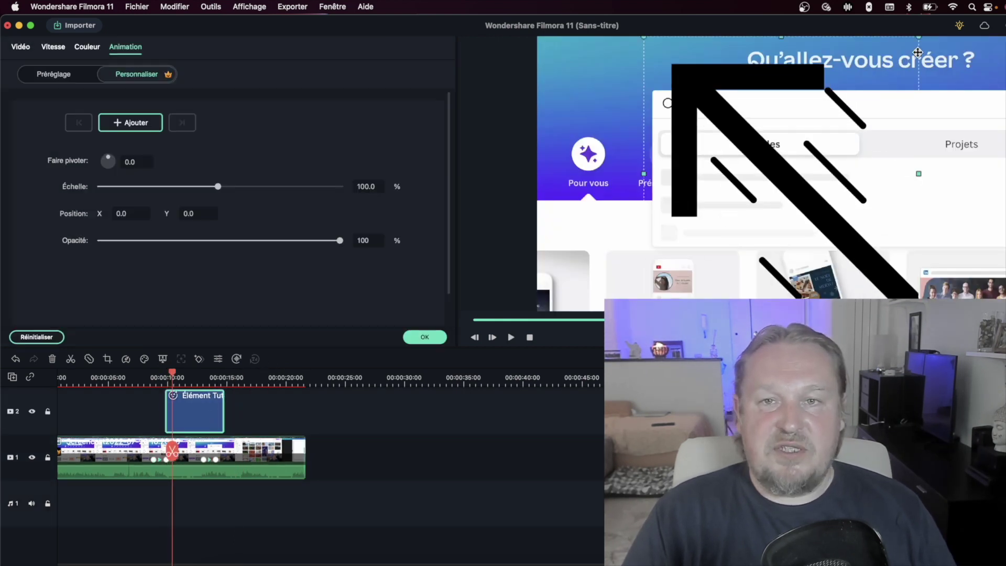
{"action": "left_click_drag", "start_coordinate": [922, 41], "coordinate": [891, 63]}
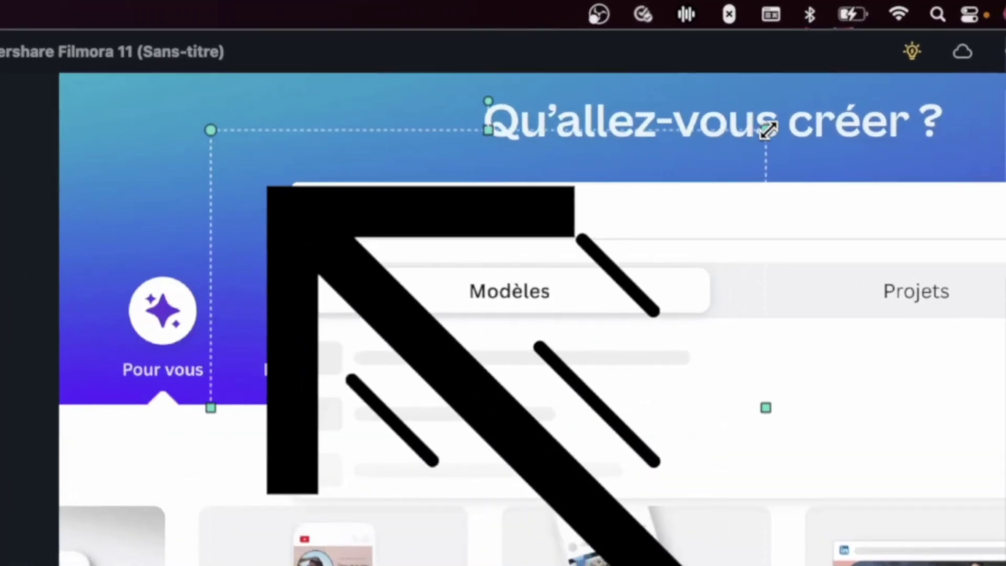
{"action": "left_click_drag", "start_coordinate": [768, 129], "coordinate": [400, 337]}
{"action": "left_click_drag", "start_coordinate": [319, 250], "coordinate": [207, 180]}
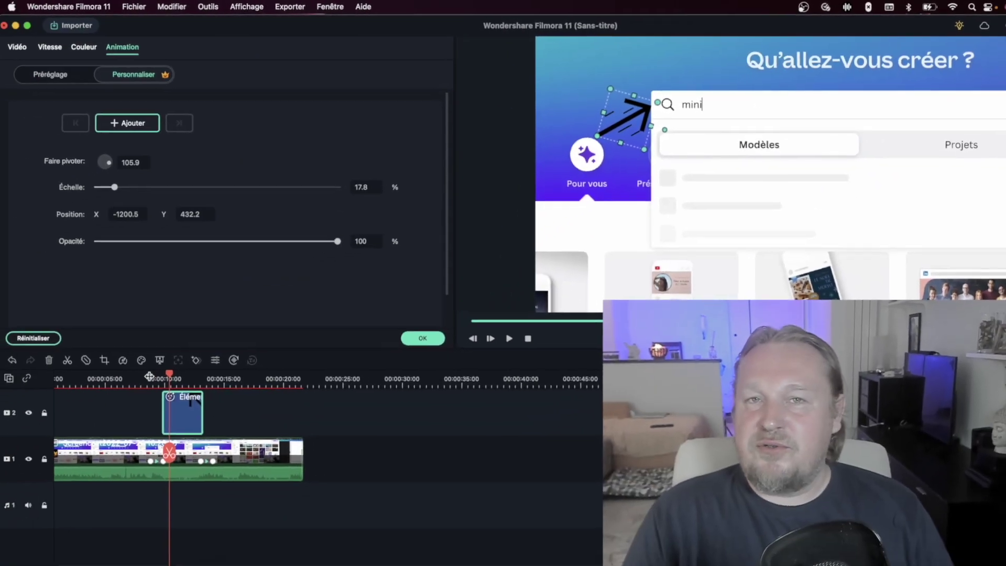
{"action": "left_click", "coordinate": [153, 377]}
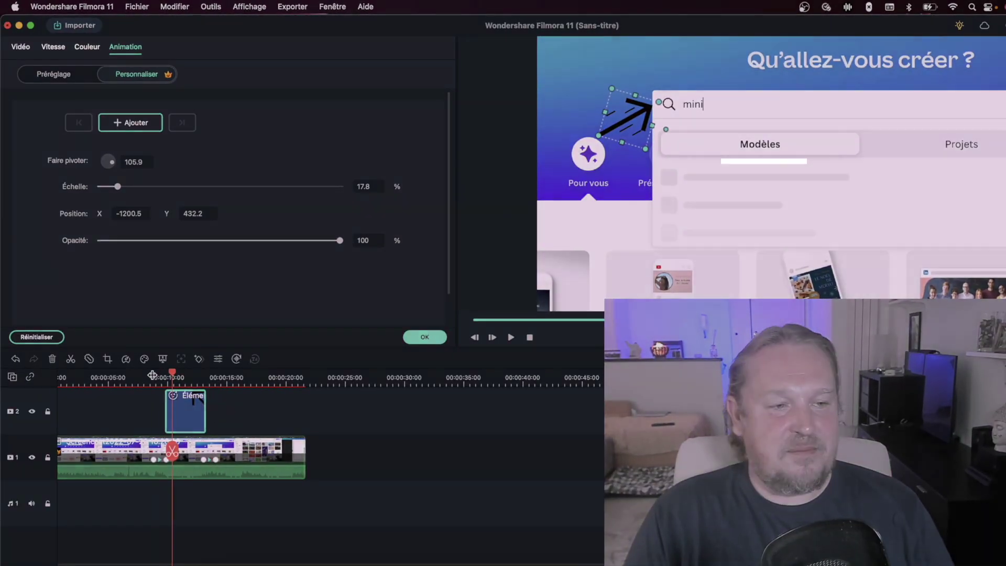
{"action": "key", "text": "space"}
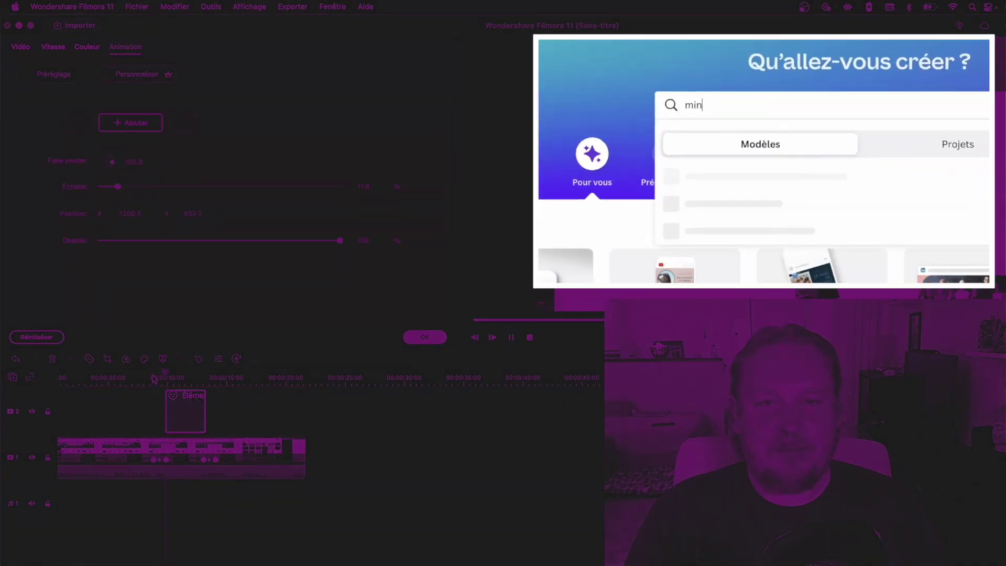